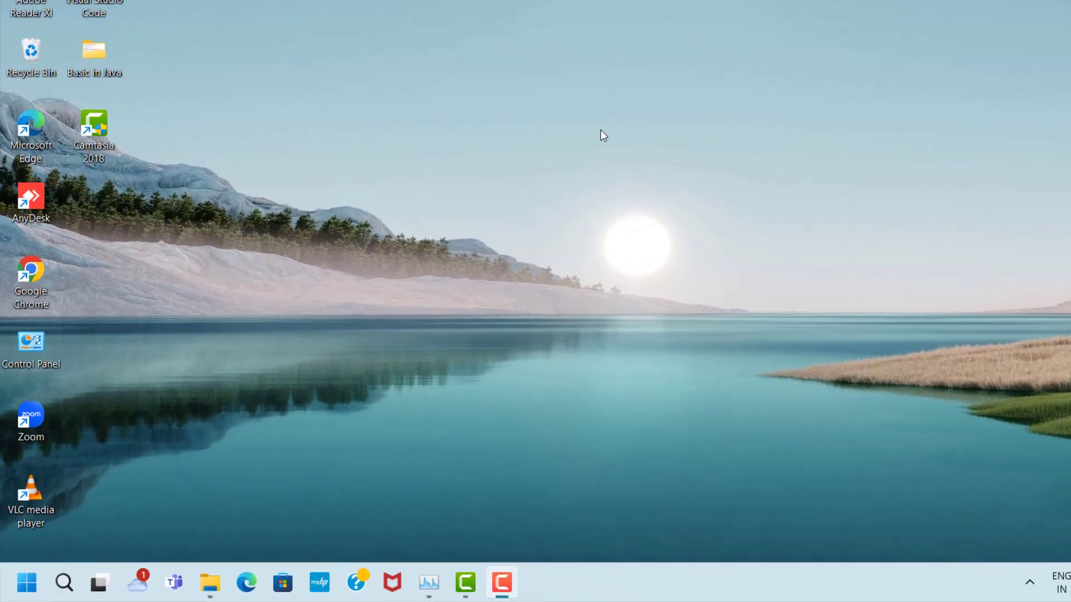
Step: Open the %appdata% location through the Run dialog
key("super+r")
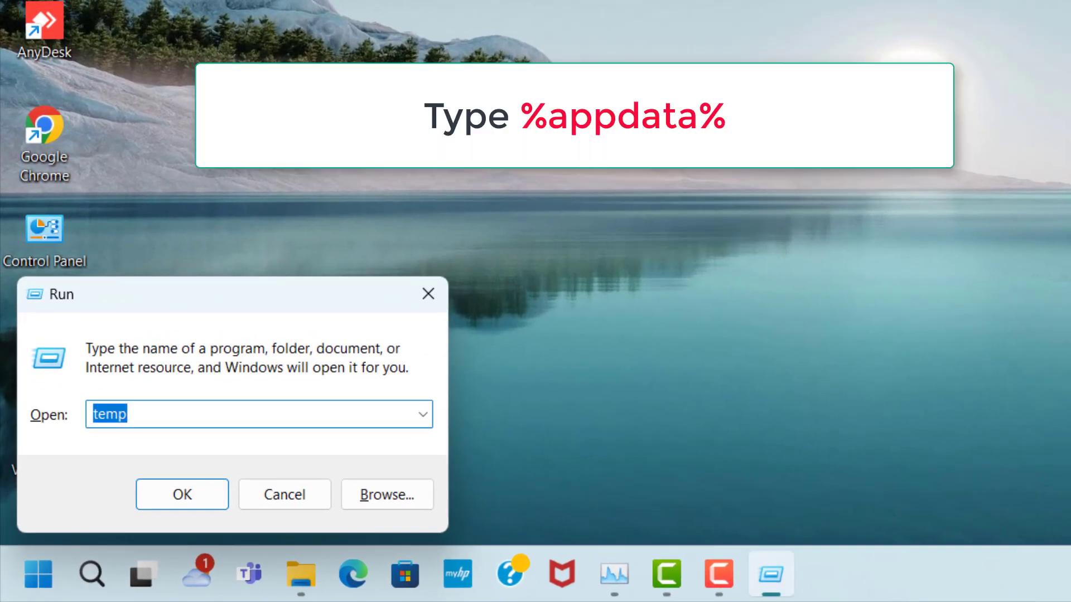
type("%ap")
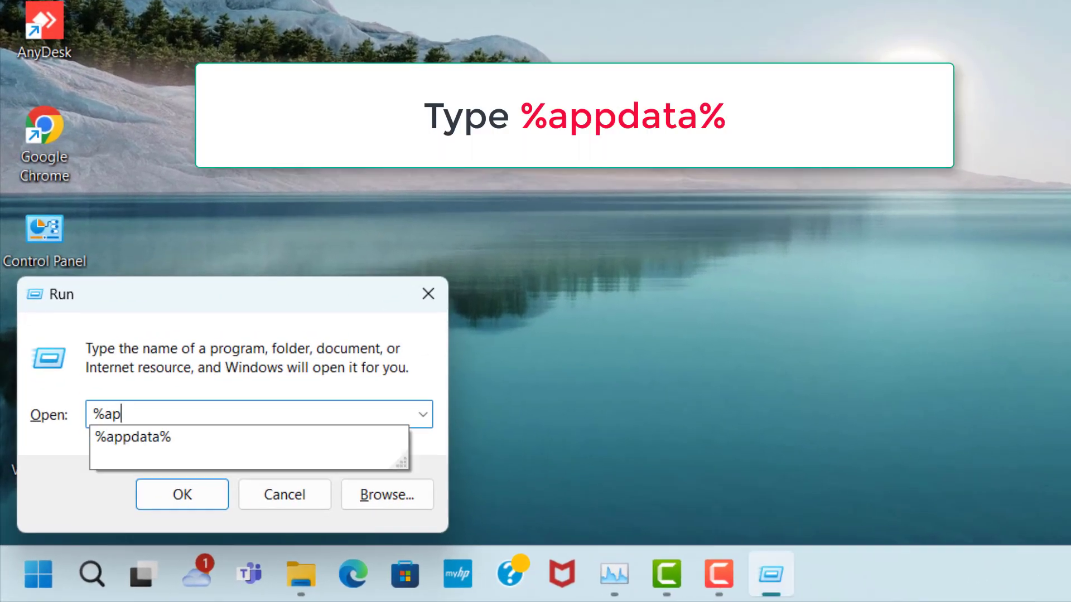
type("pdata%")
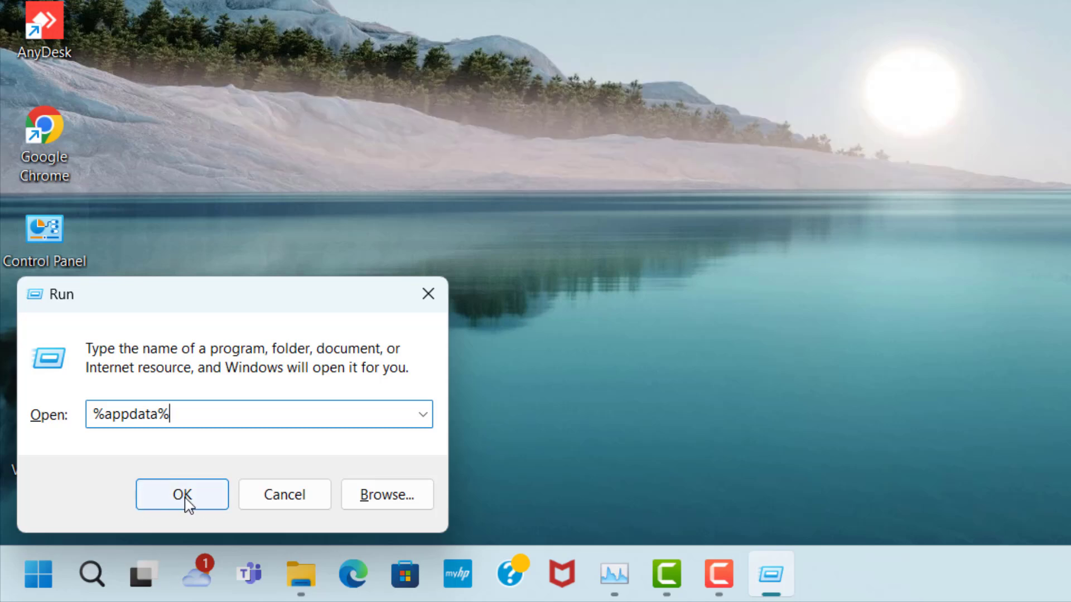
left_click(193, 502)
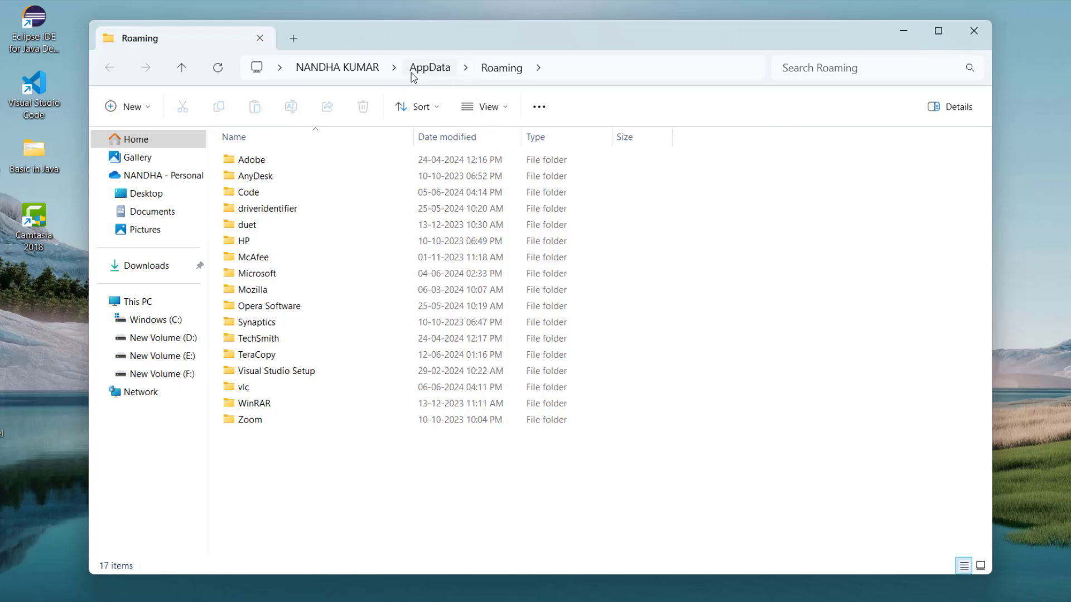
Step: Go to the AppData folder and open the Temp folder inside Local
left_click(430, 72)
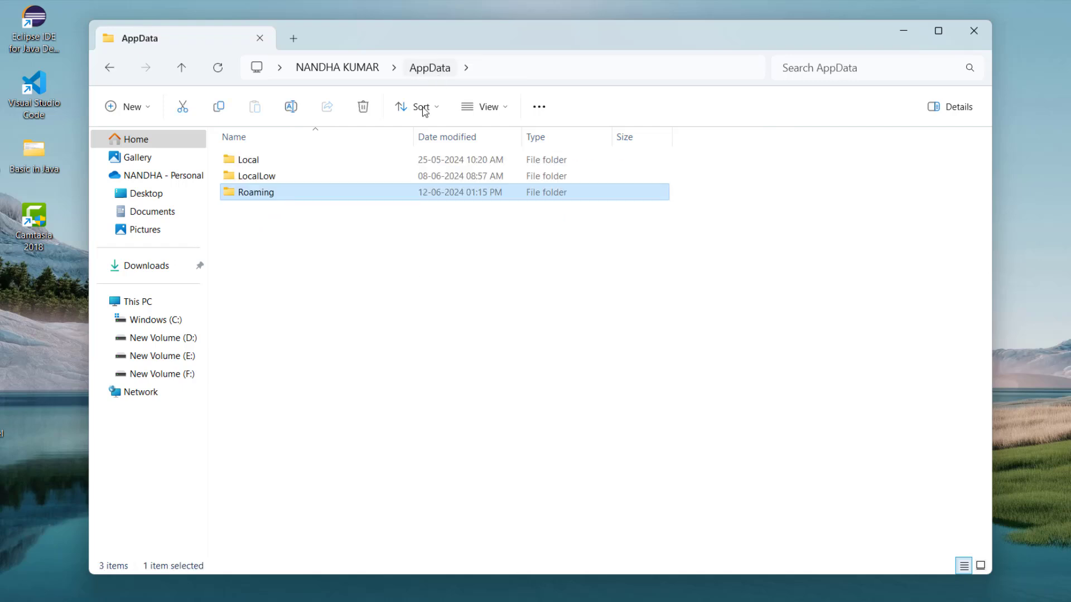
left_click(336, 162)
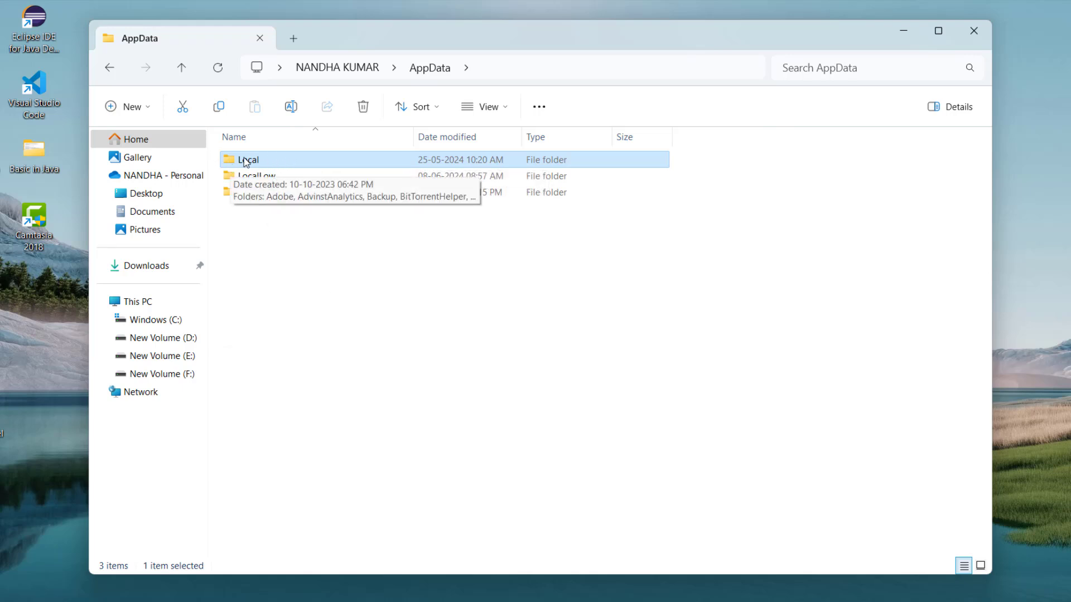
double_click(286, 160)
scroll(307, 362, "down", 1)
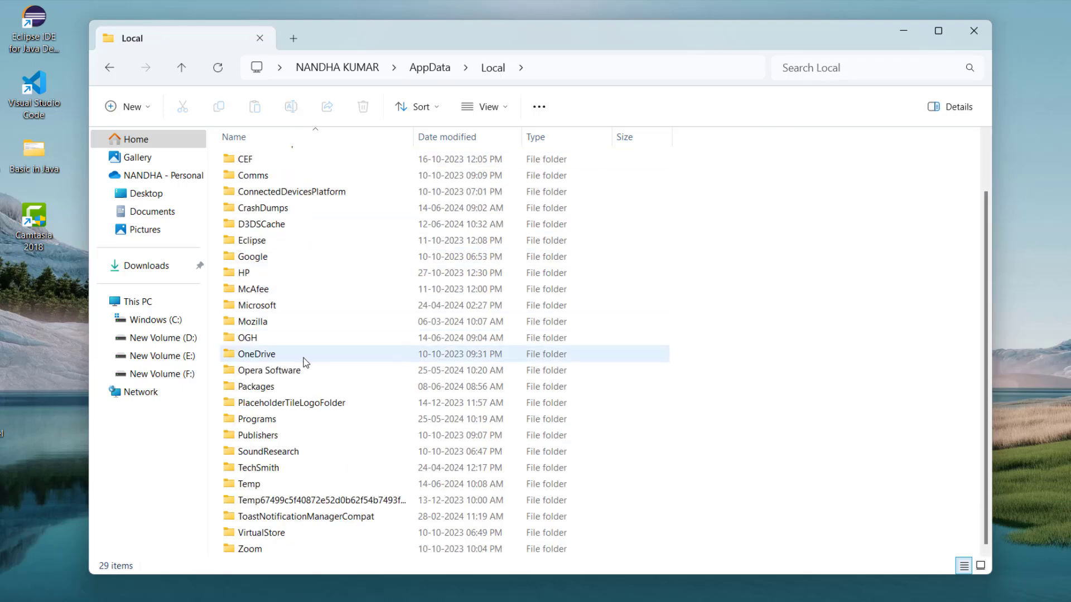
left_click(283, 482)
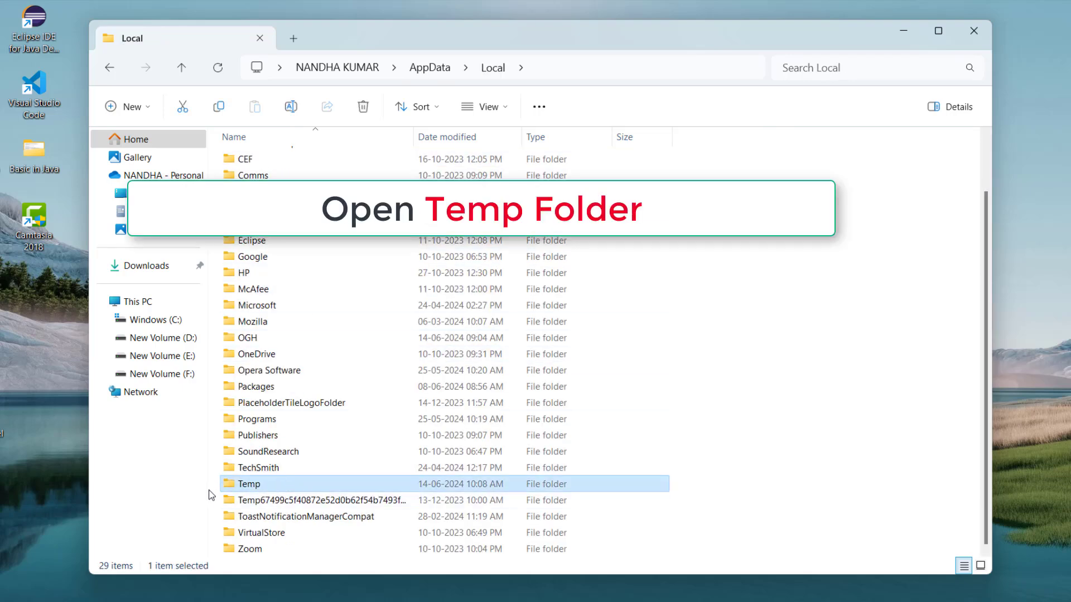
double_click(261, 484)
Step: Select all files and folders in AppData's Local Temp folder for deletion
left_click(355, 162)
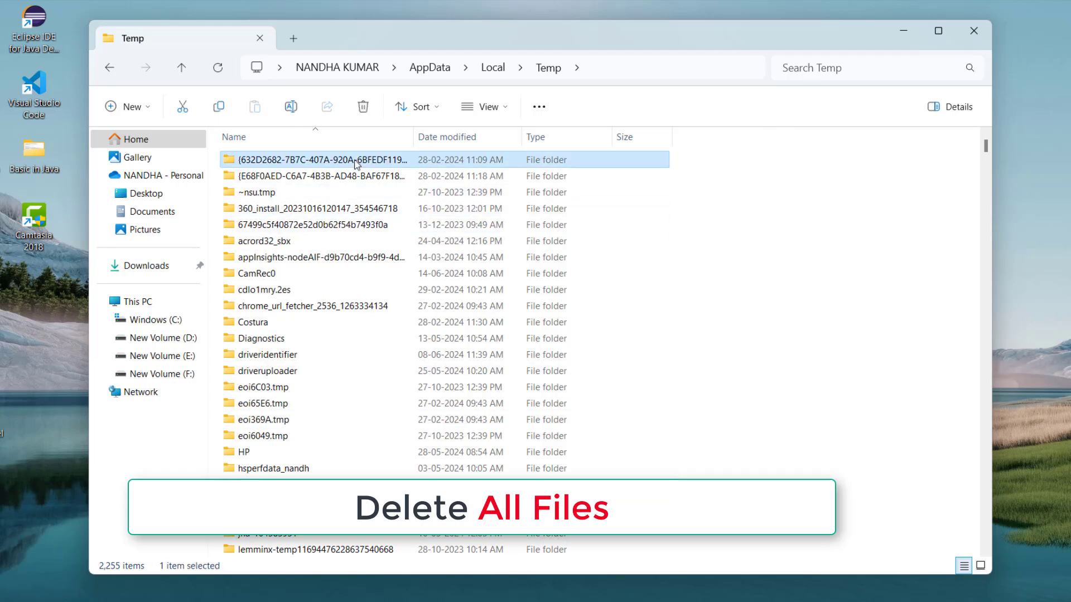
key("ctrl+a")
right_click(356, 162)
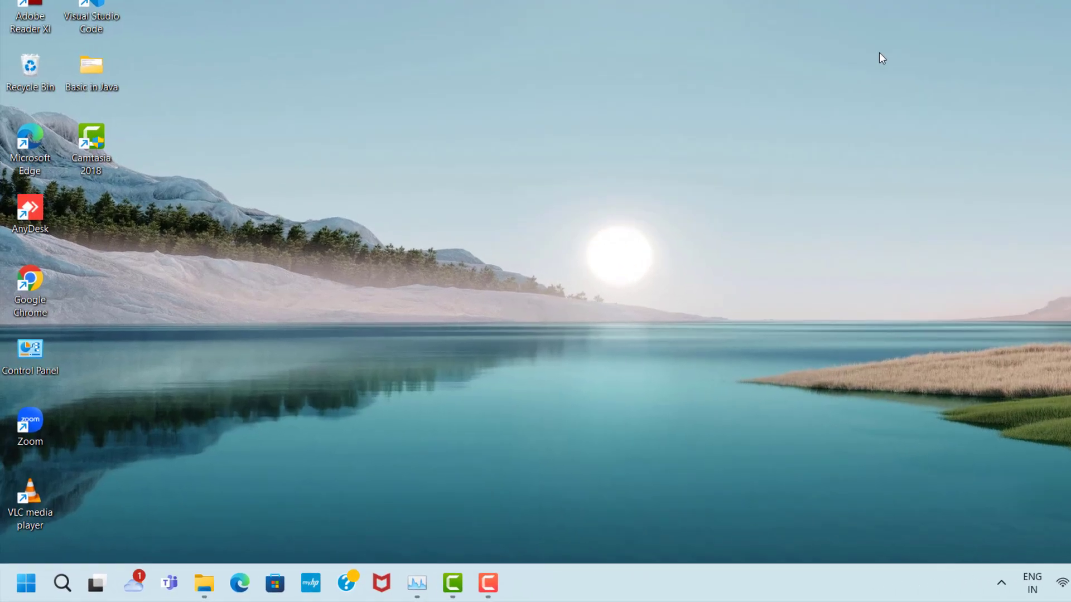
Step: Open the Windows Temp folder by running temp from the Run dialog
key("super+r")
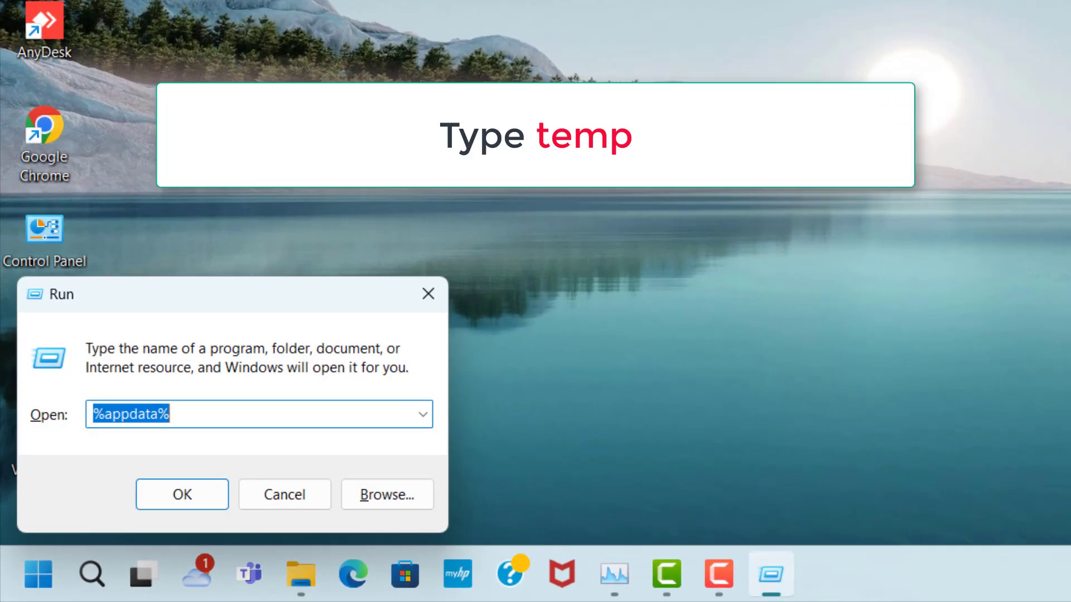
type("temp")
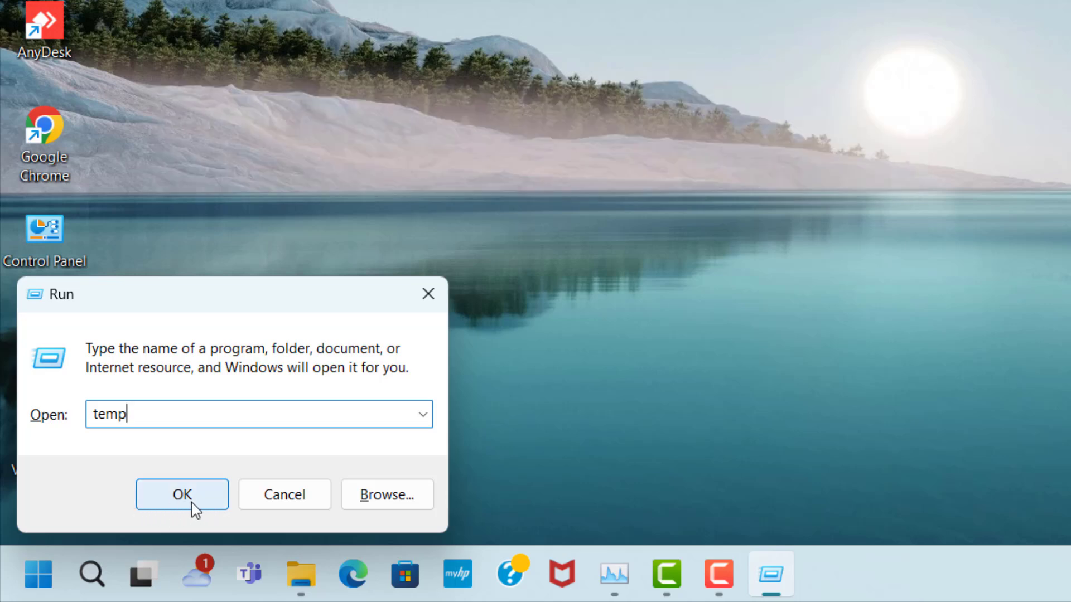
left_click(192, 502)
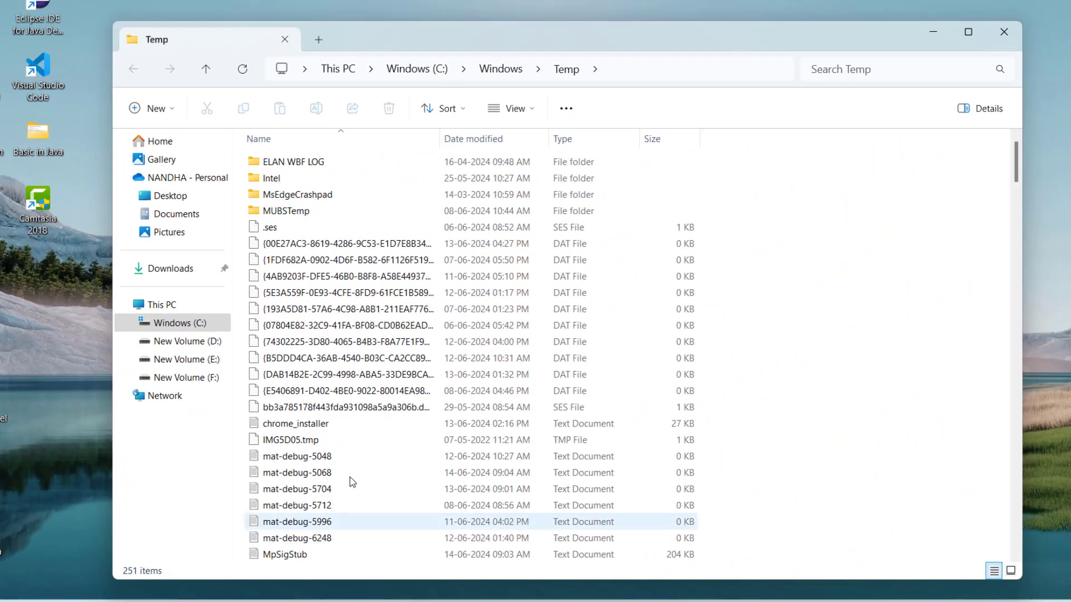
Step: Select all files and folders in the Windows Temp folder for deletion
left_click(426, 168)
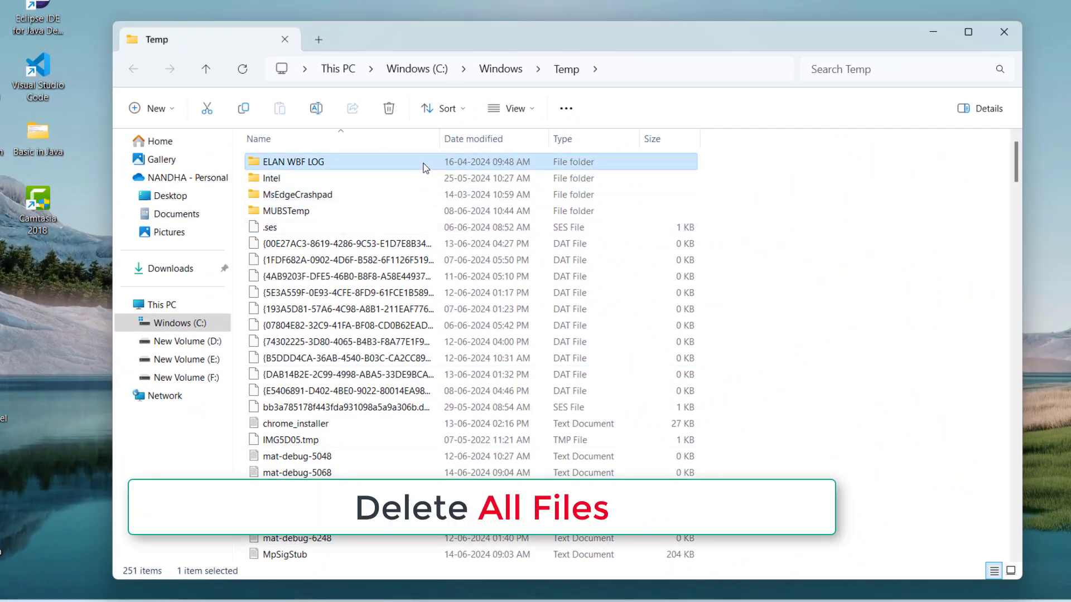
key("ctrl+a")
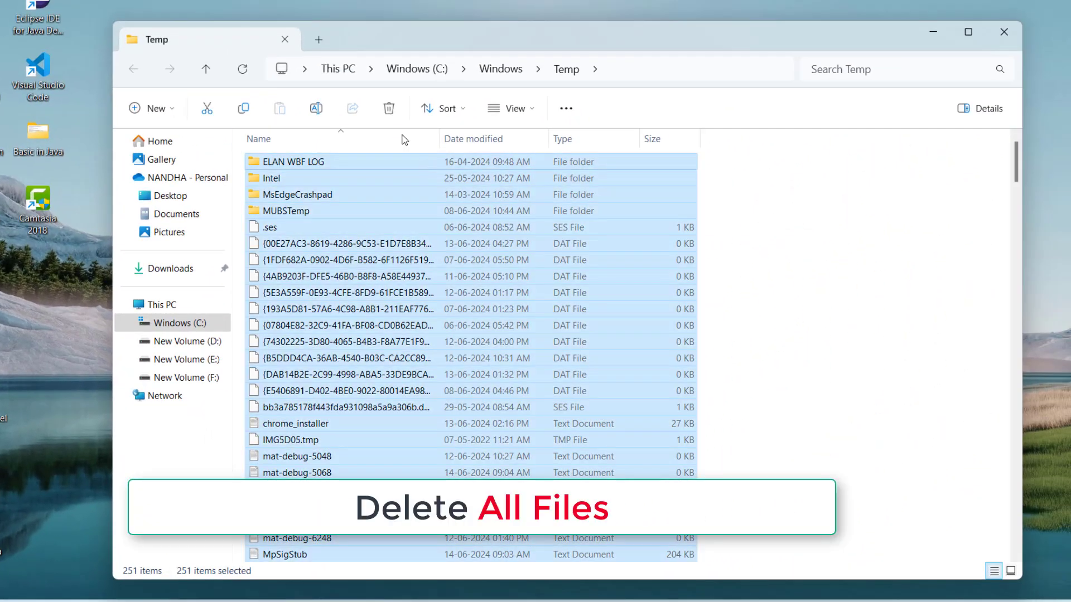
right_click(411, 165)
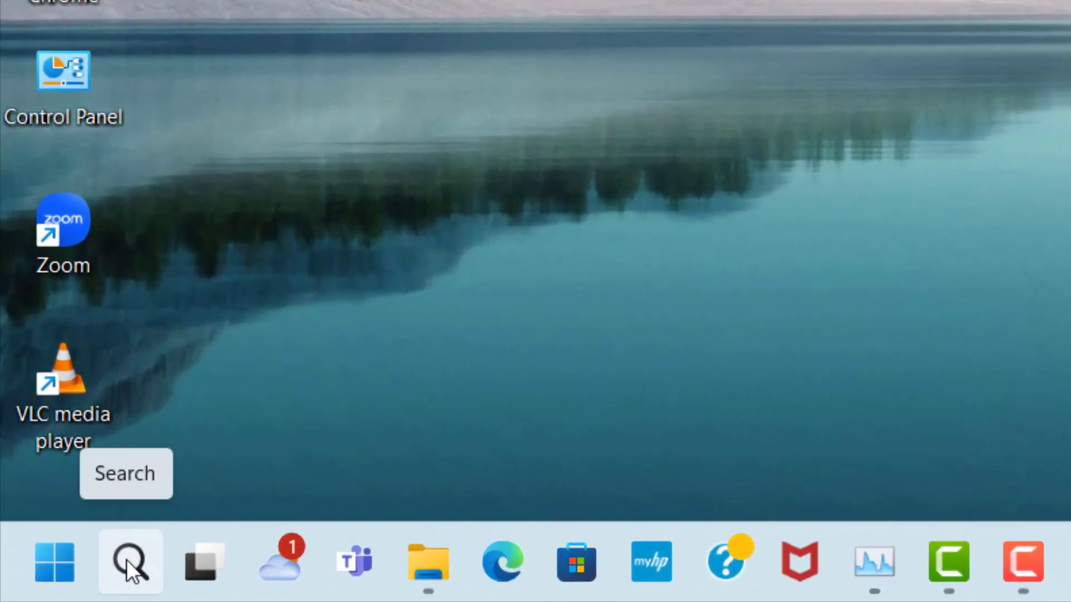
Step: Find the Check for updates system setting through Windows search and start a check for Windows updates
left_click(127, 562)
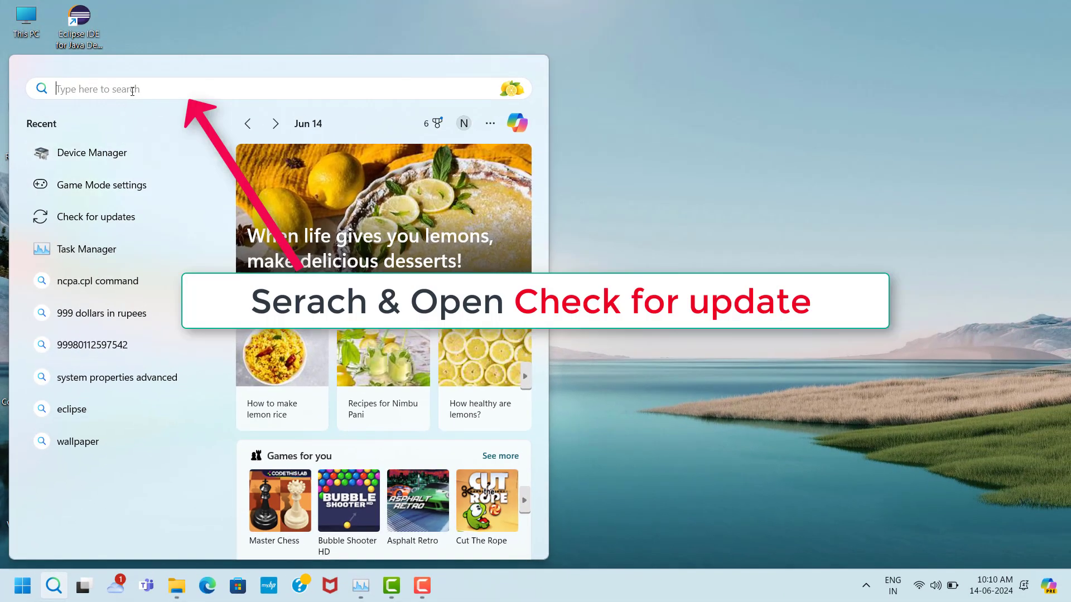
type("chec")
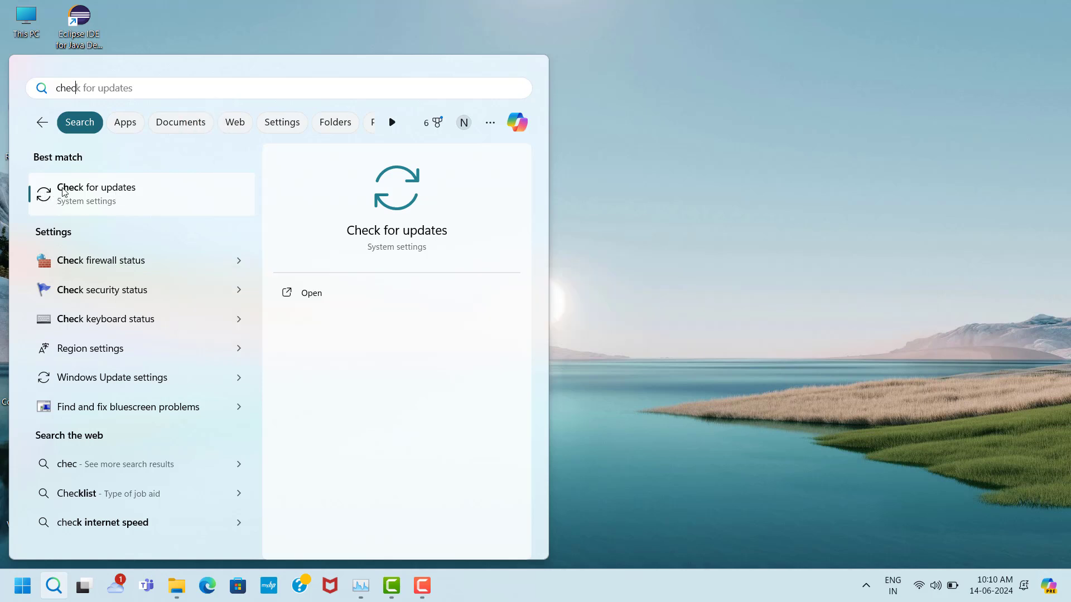
left_click(118, 197)
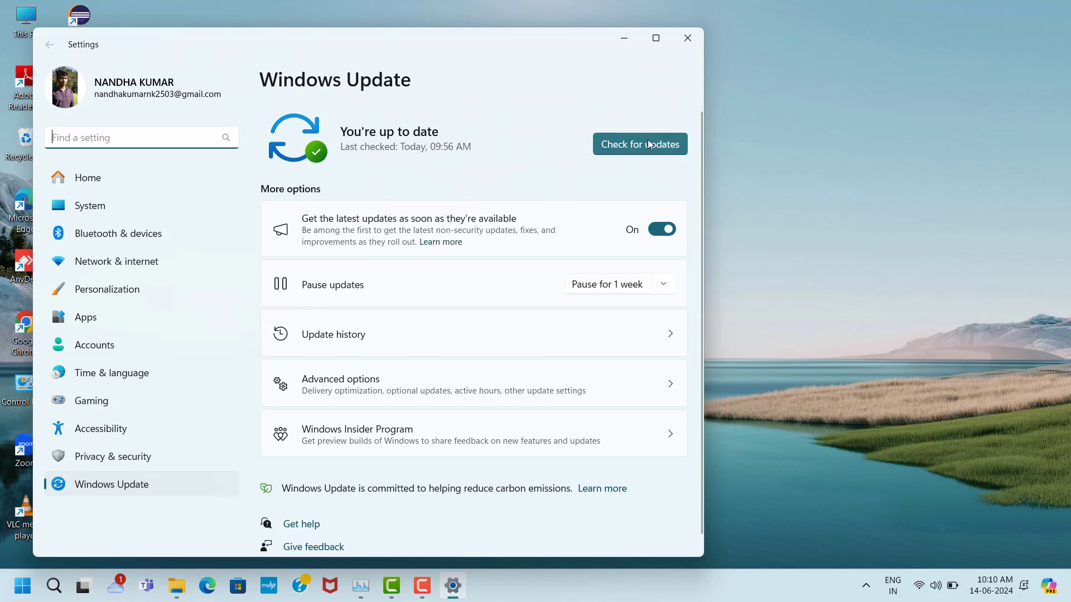
left_click(648, 145)
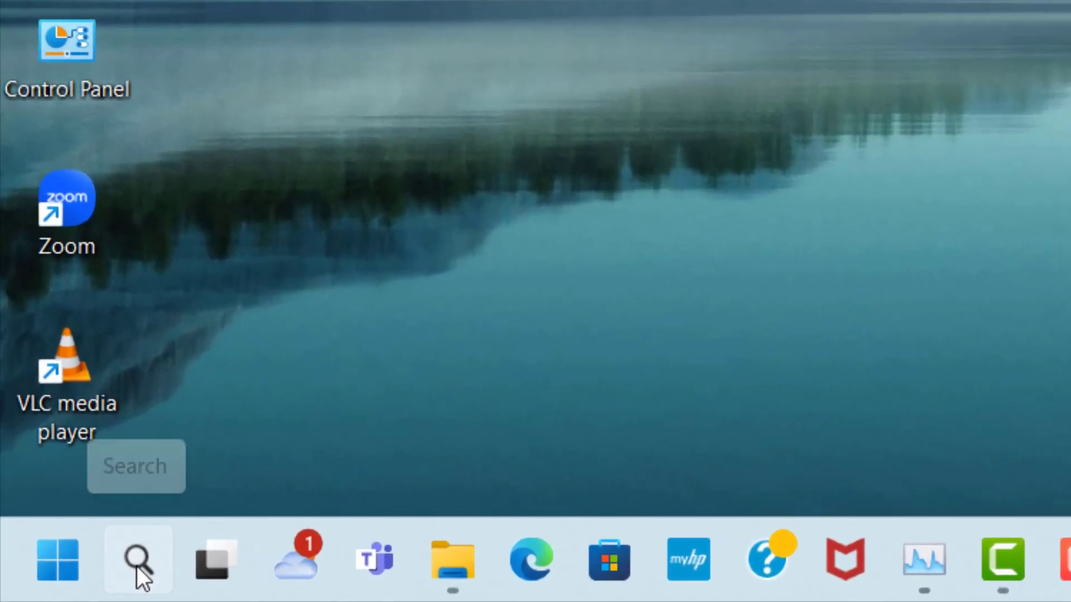
Step: Search Windows for "game mo", open Game Mode settings and turn Game Mode on
left_click(136, 567)
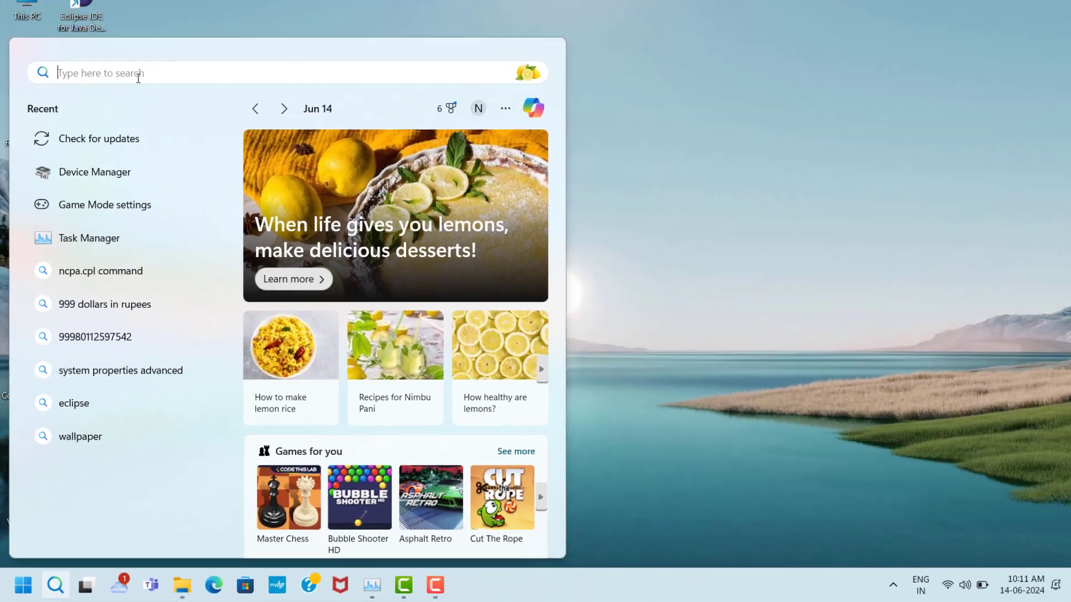
type("gamre")
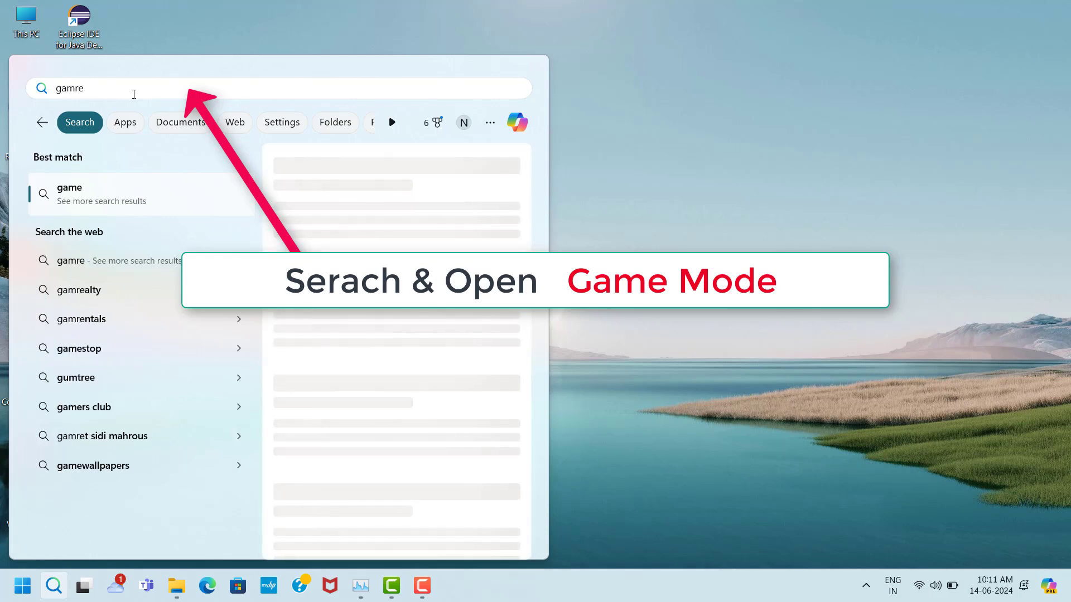
key("BackSpace")
key("BackSpace")
type("e")
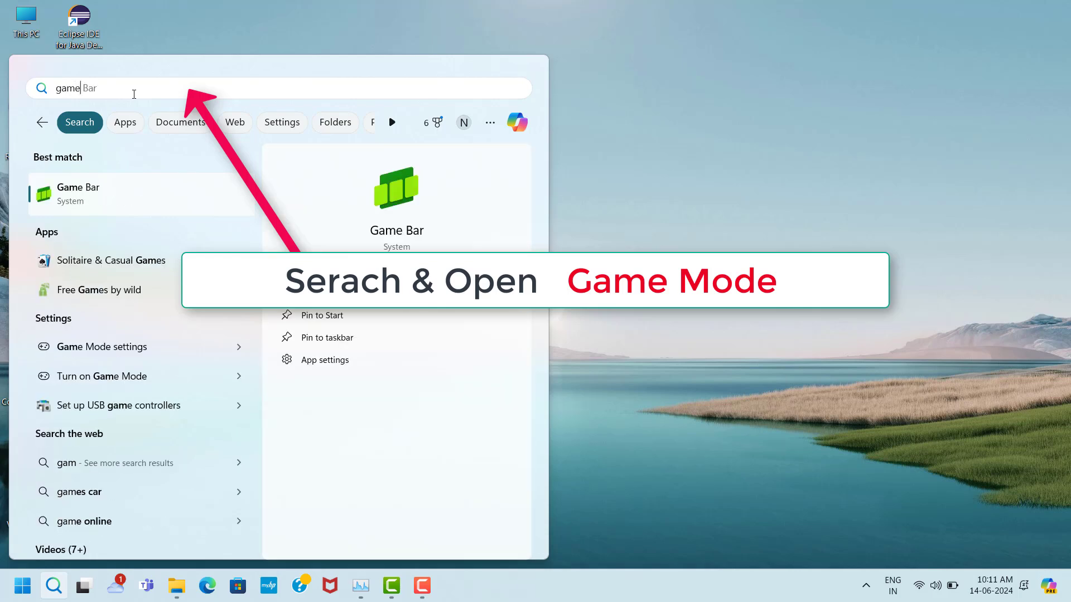
type(" mo")
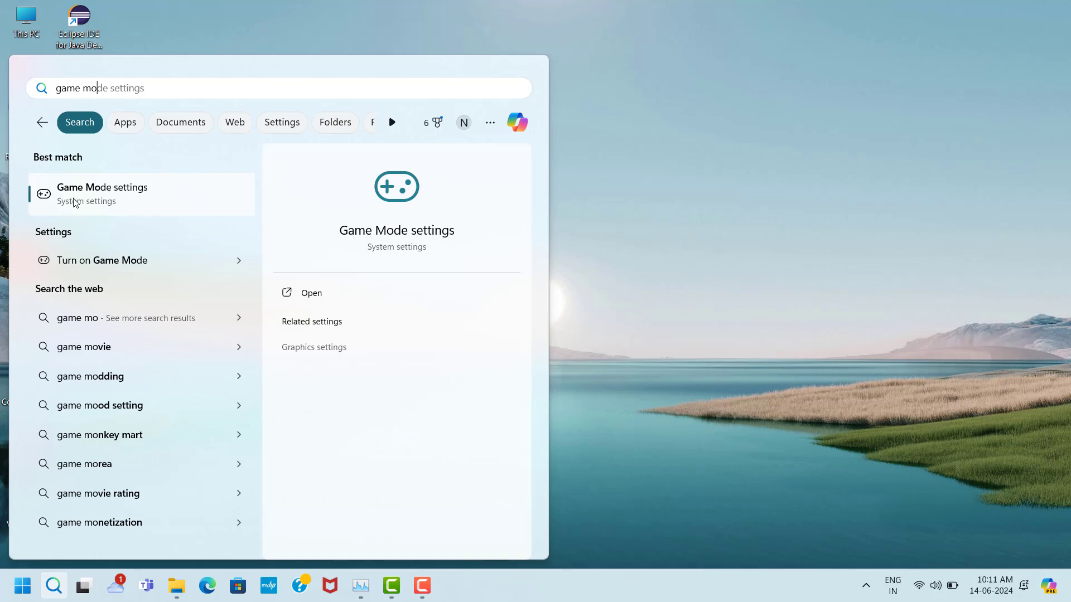
left_click(141, 193)
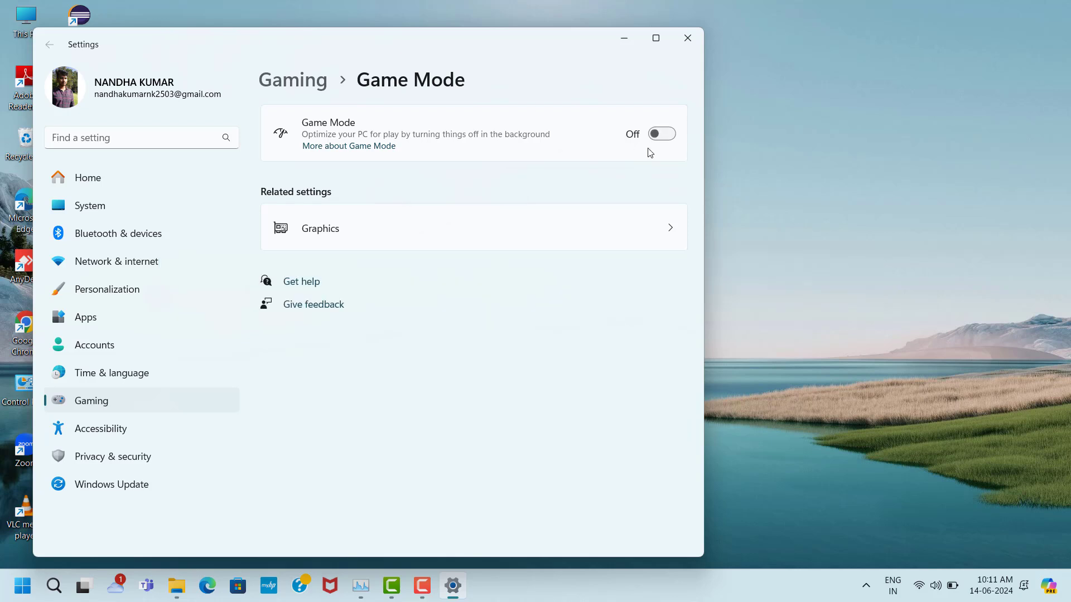
left_click(660, 134)
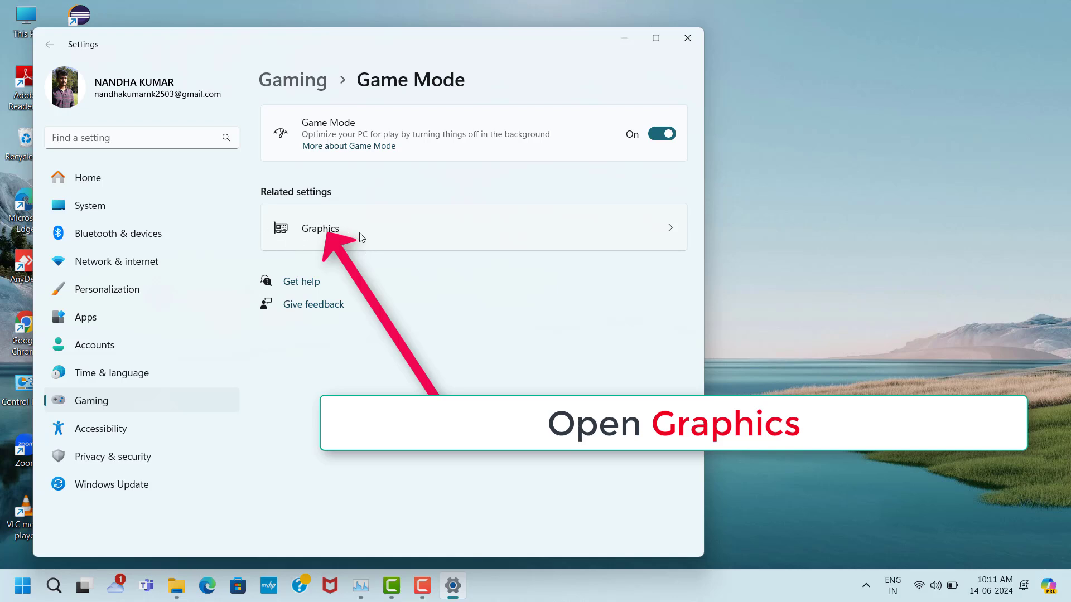
Step: Turn on Optimizations for windowed games in the default graphics settings
left_click(671, 233)
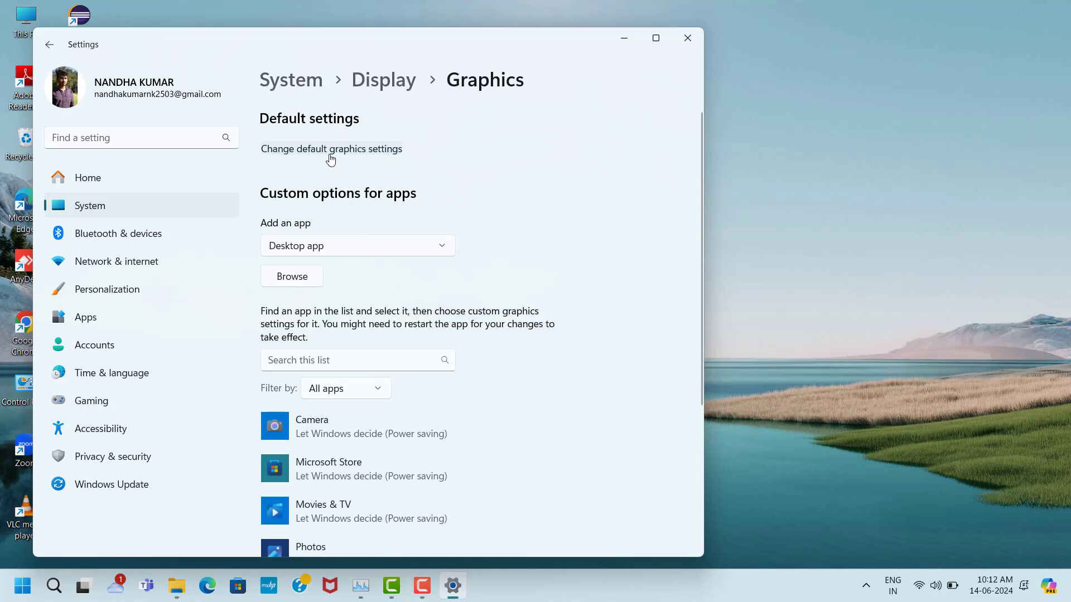
left_click(349, 149)
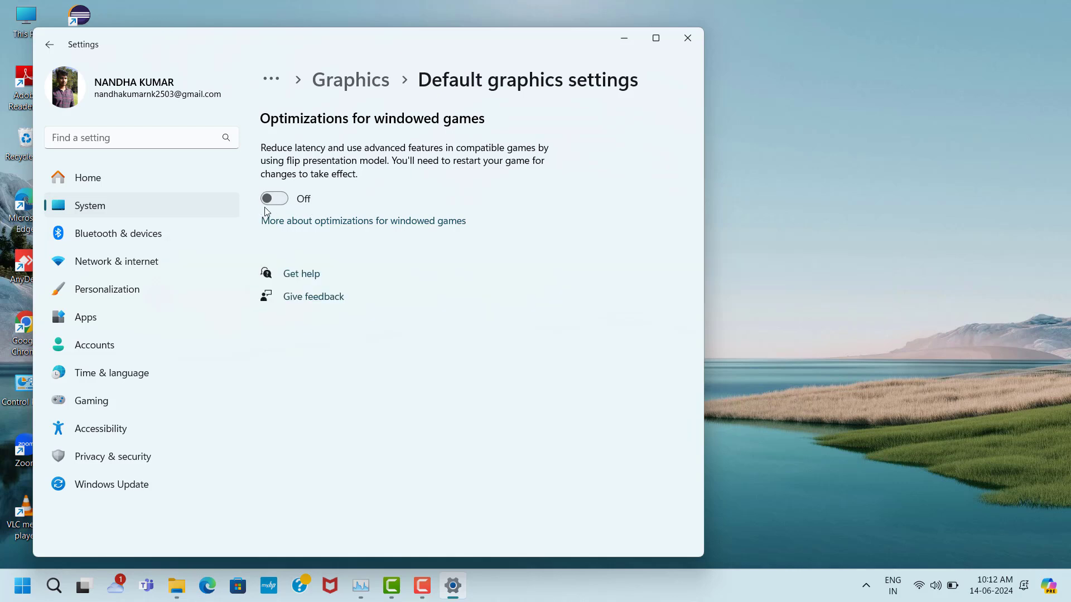
left_click(284, 202)
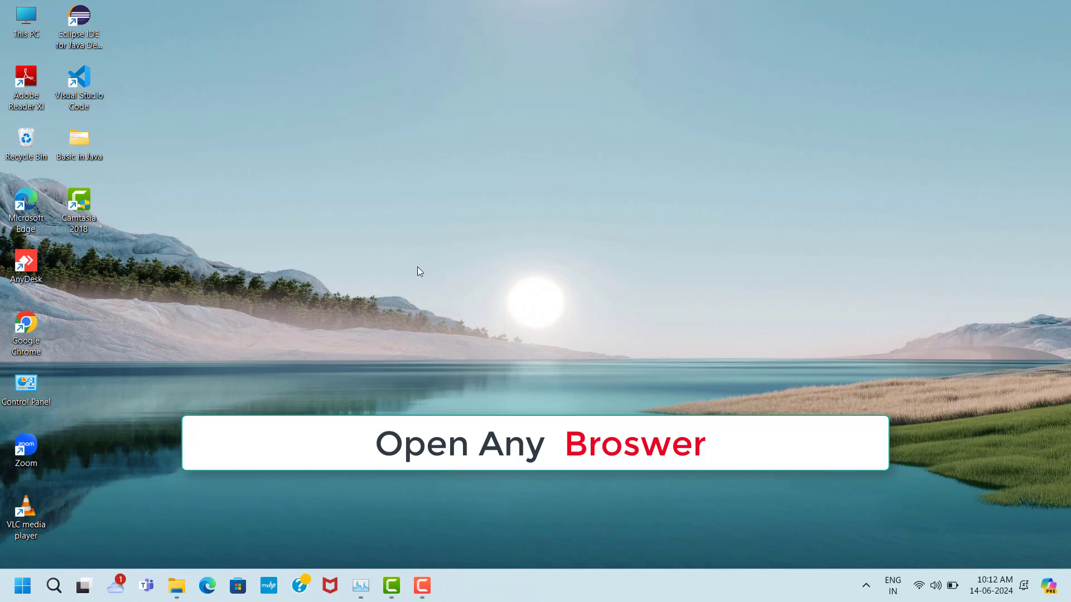
Step: Switch to Google Chrome and search Google for "directx setup"
double_click(37, 323)
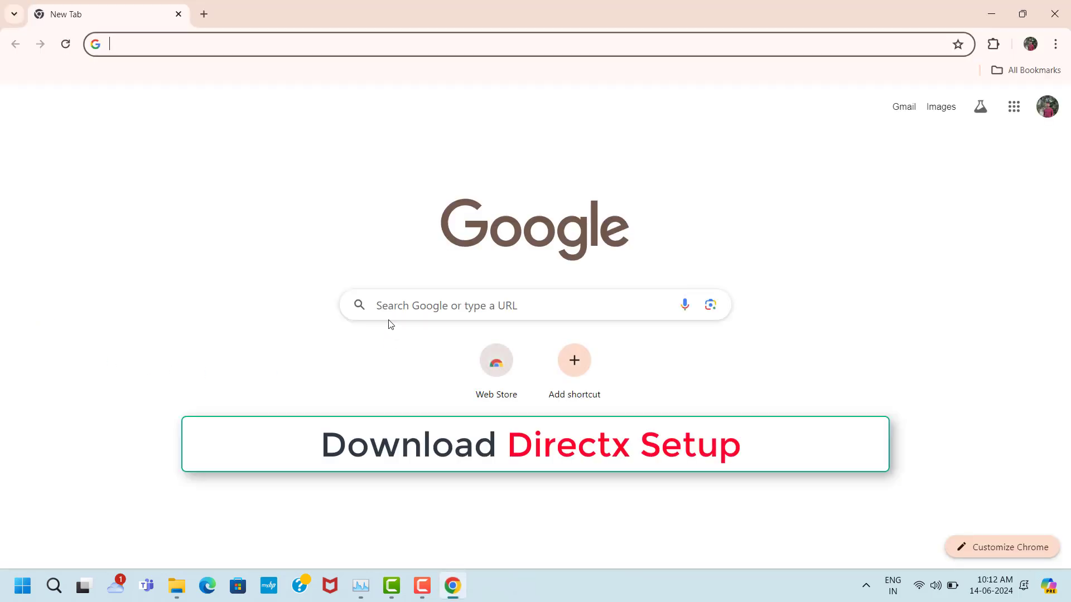
left_click(390, 312)
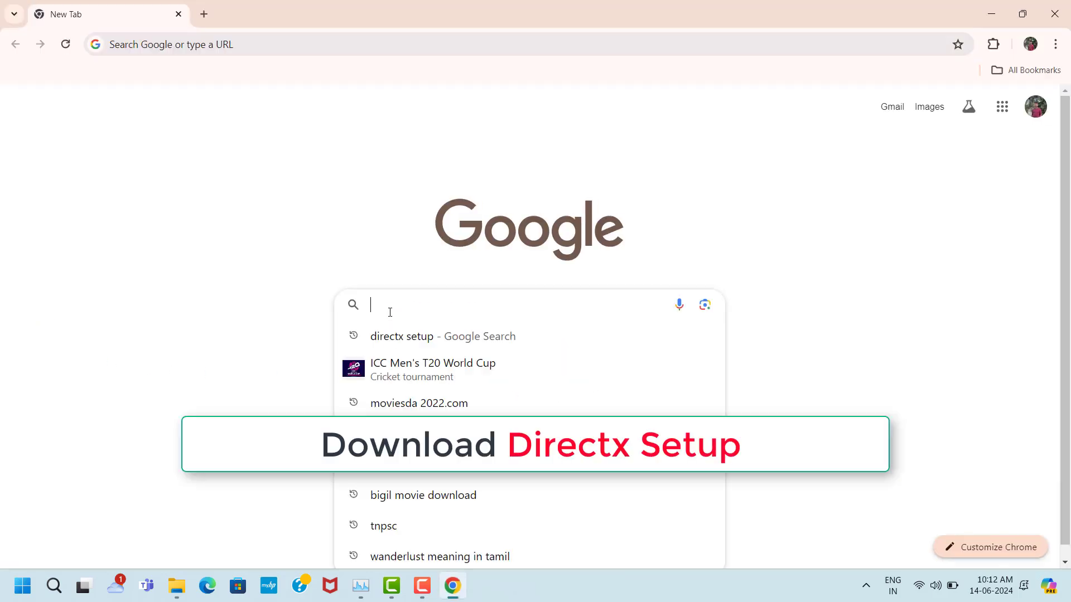
type("di")
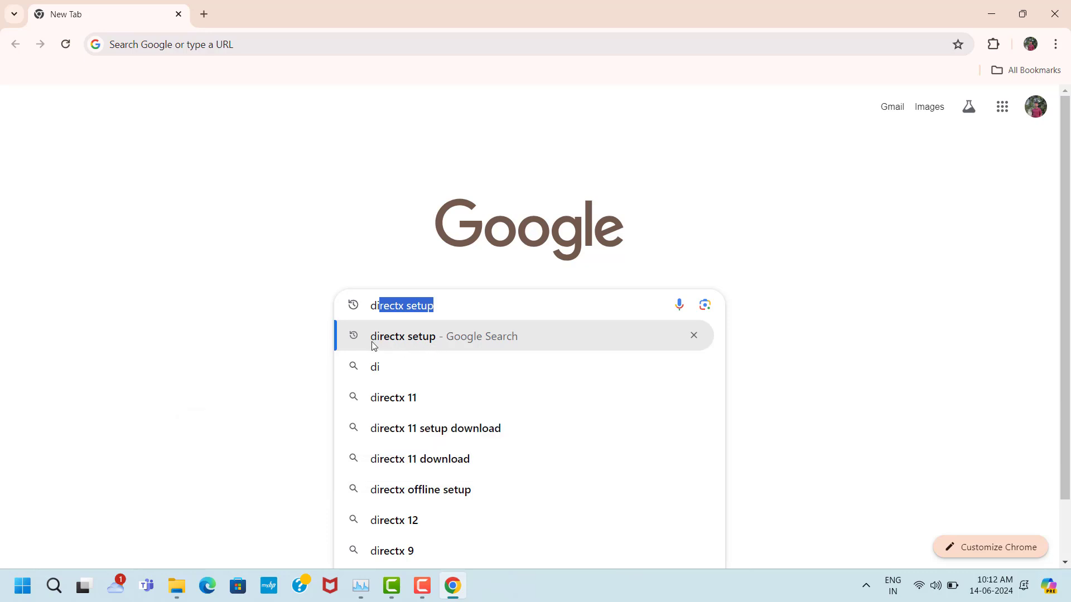
left_click(415, 336)
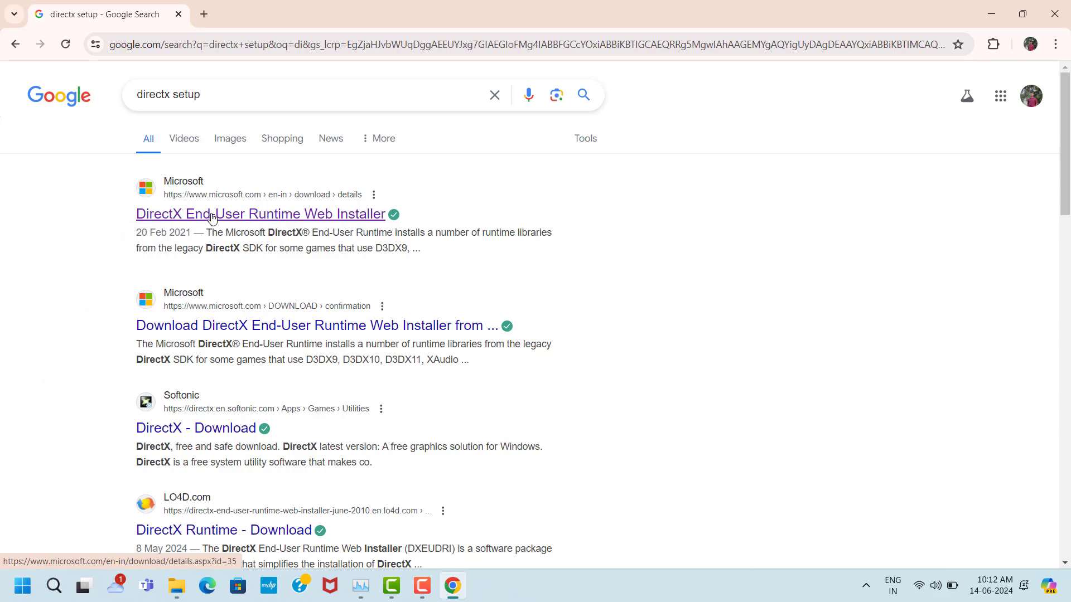
Step: Open Microsoft's DirectX End-User Runtime Web Installer page and download dxwebsetup.exe in English
left_click(260, 217)
scroll(480, 247, "down", 5)
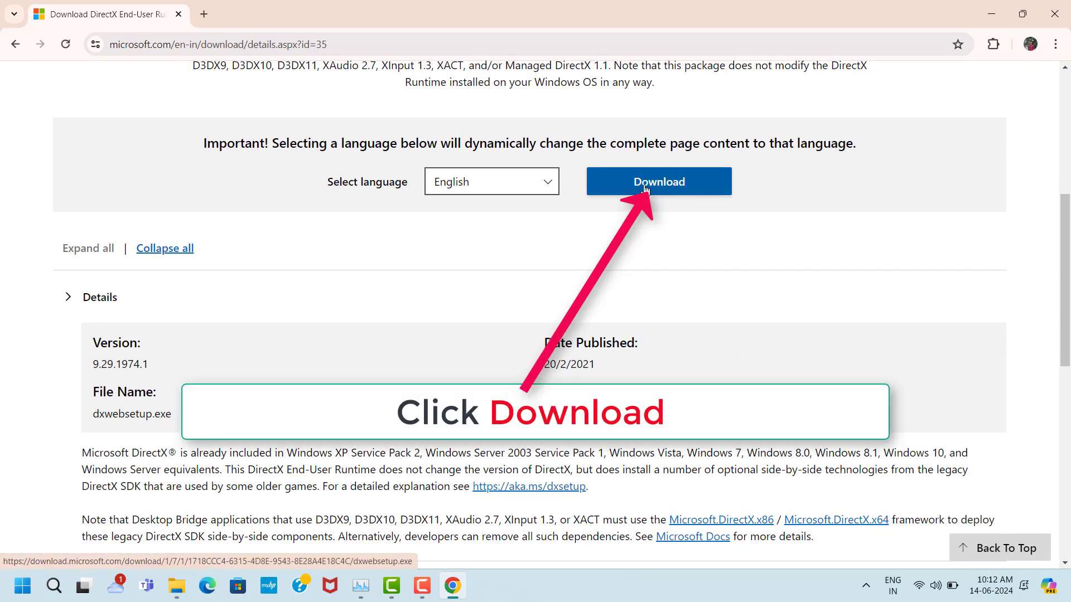
left_click(600, 192)
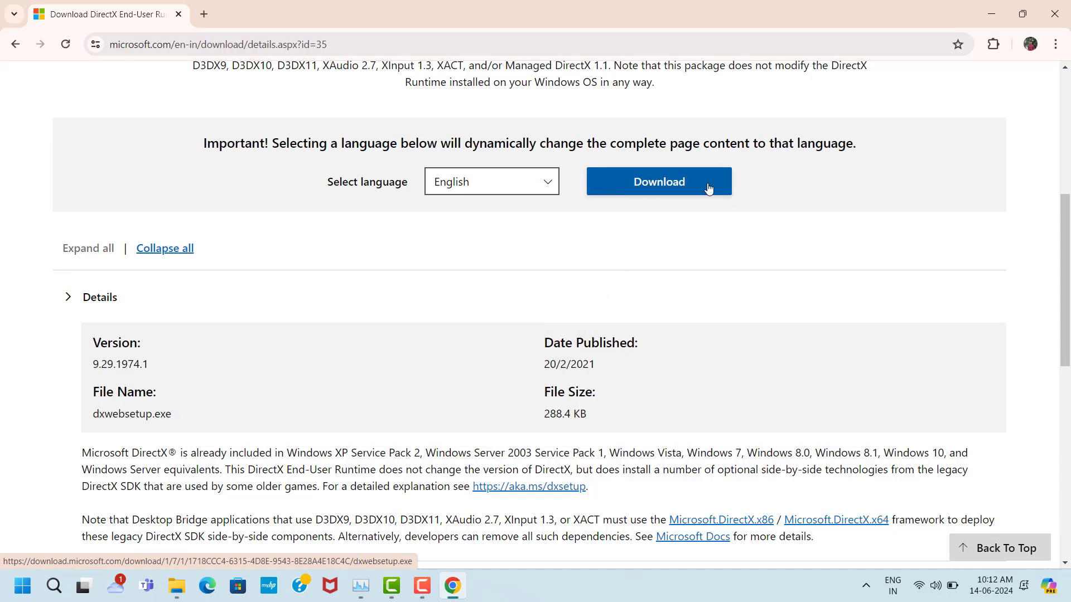
Step: Download and run the DirectX web installer, accepting the license agreement and keeping Install the Bing Bar selected, and finish the setup wizard
left_click(693, 186)
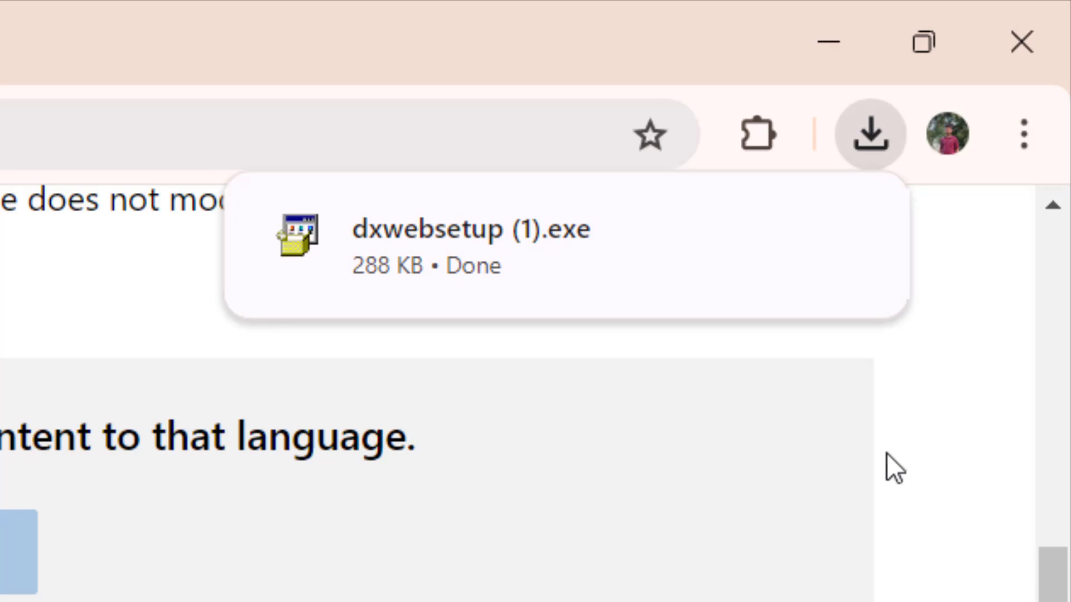
left_click(839, 235)
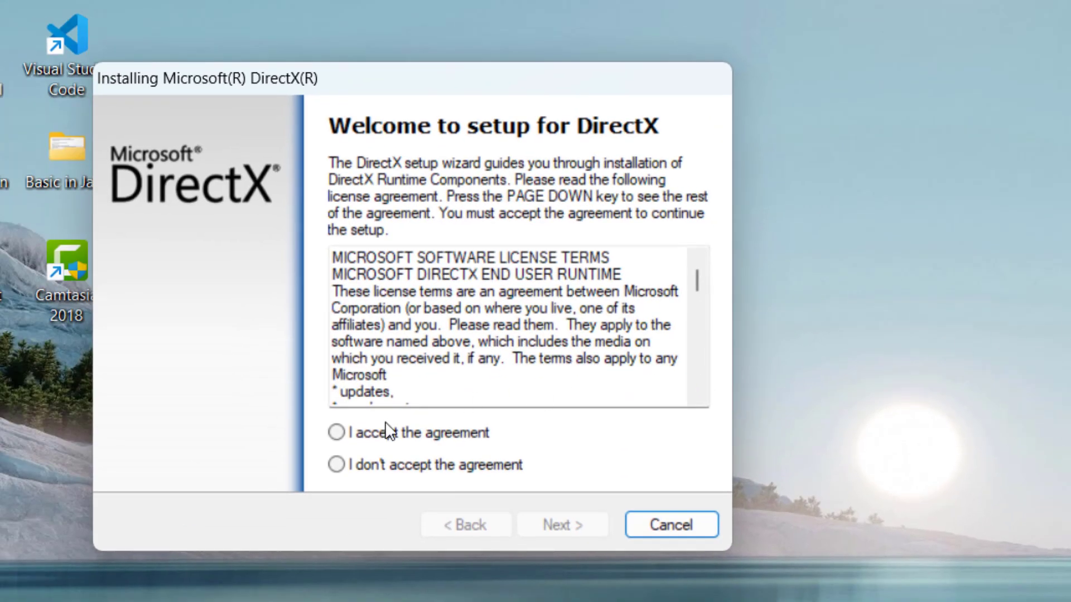
left_click(299, 441)
left_click(578, 527)
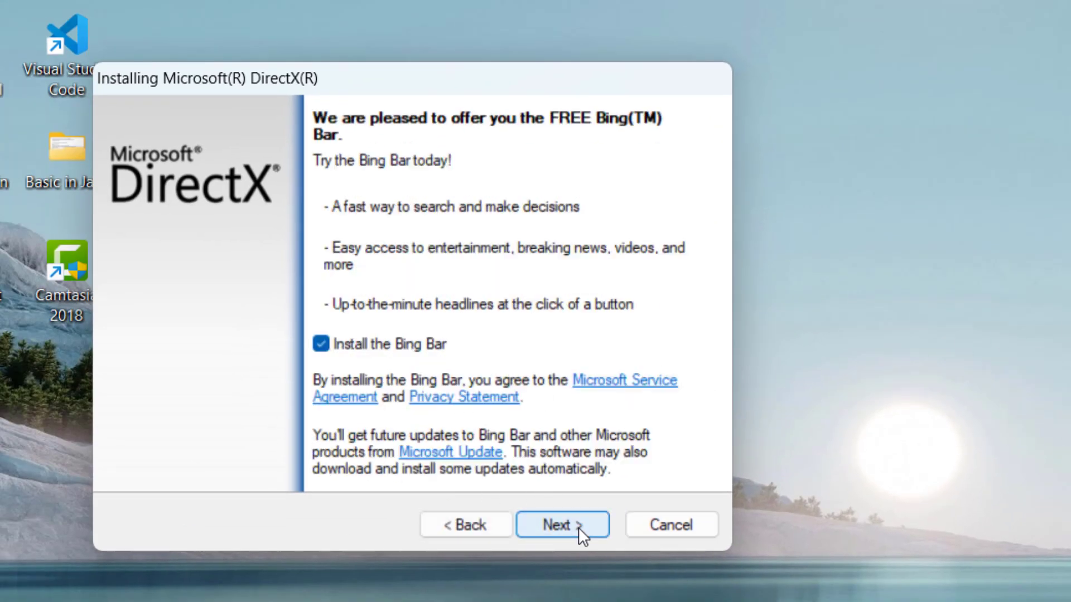
left_click(578, 527)
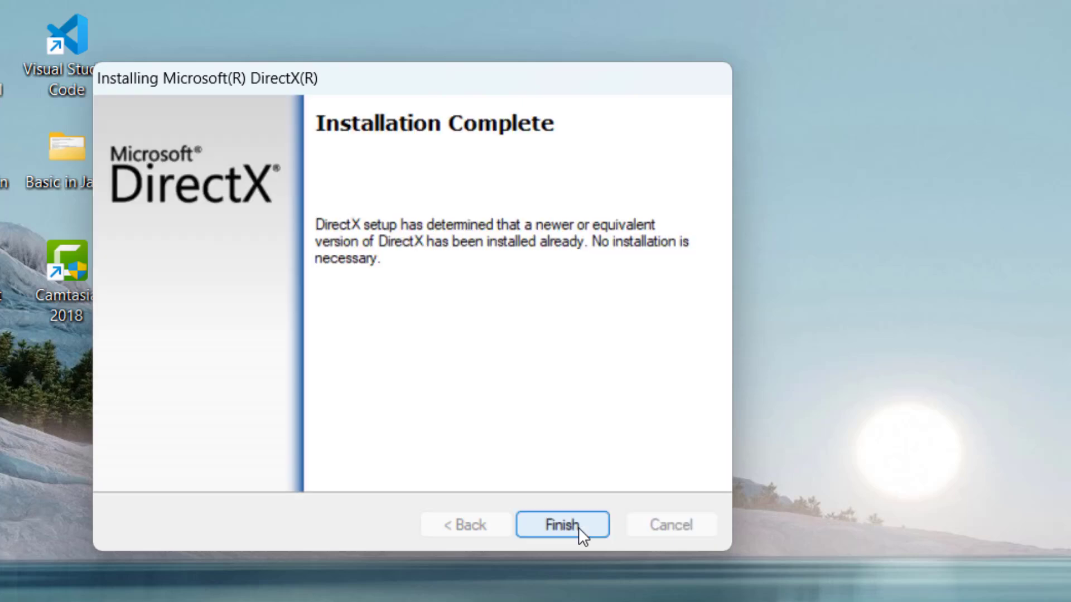
left_click(579, 527)
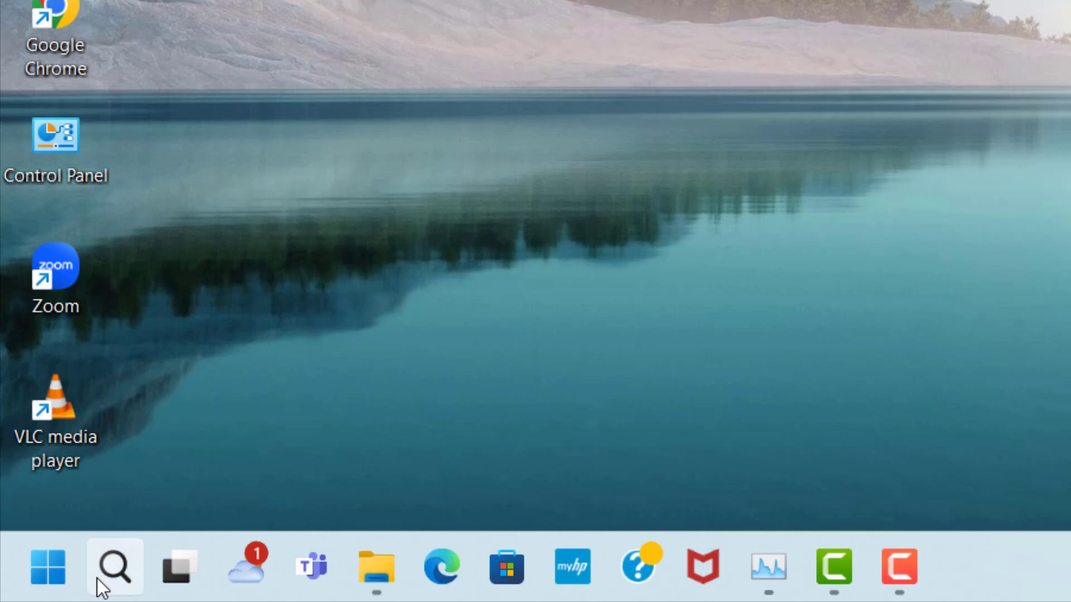
Step: Search Windows for "dev", open Device Manager and expand the Display adapters category
left_click(102, 580)
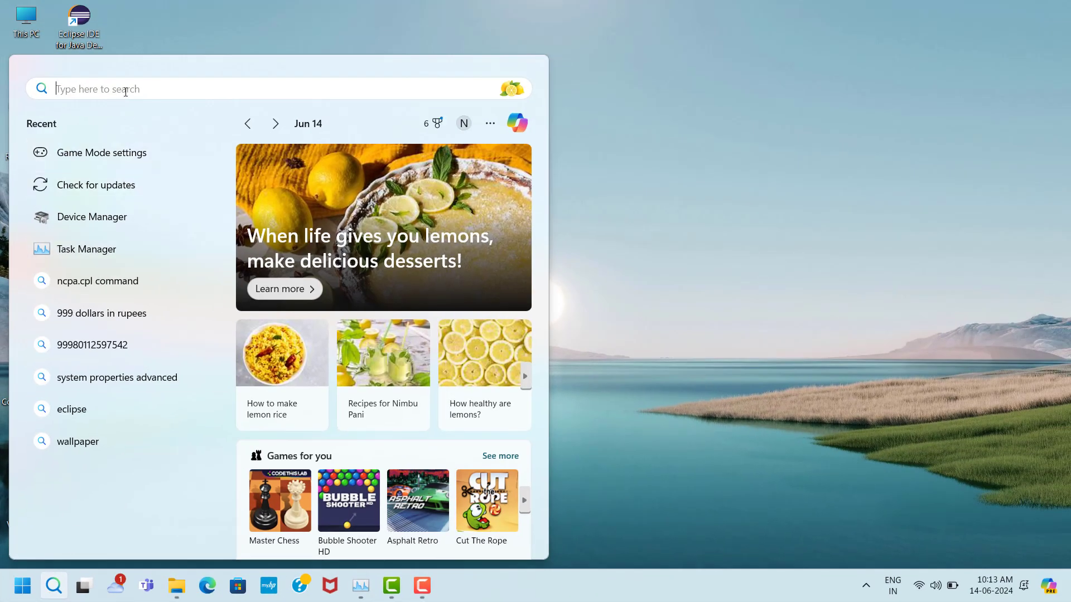
type("dev")
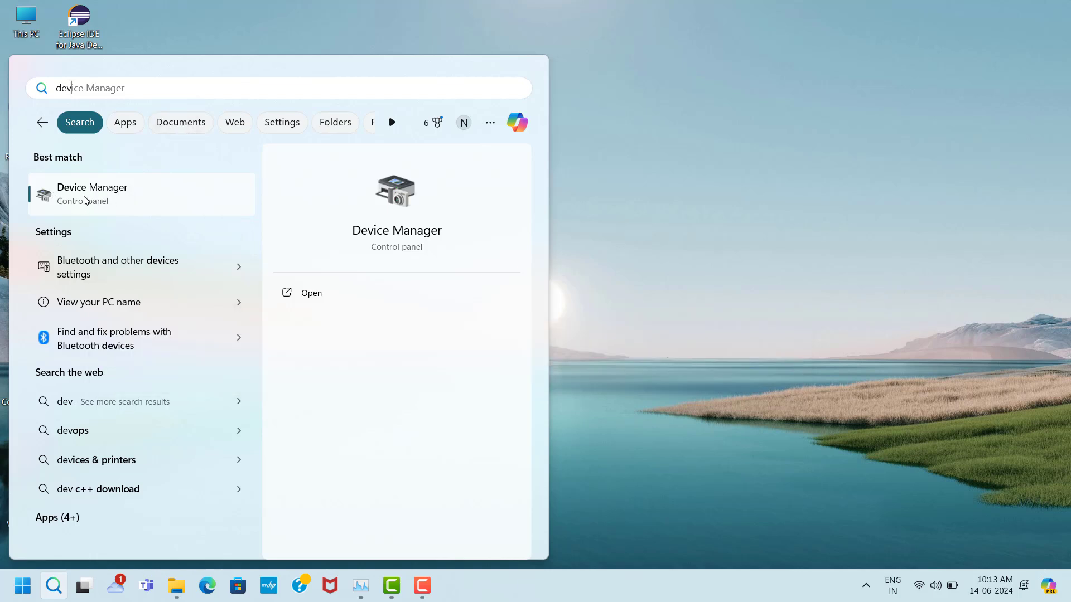
left_click(139, 198)
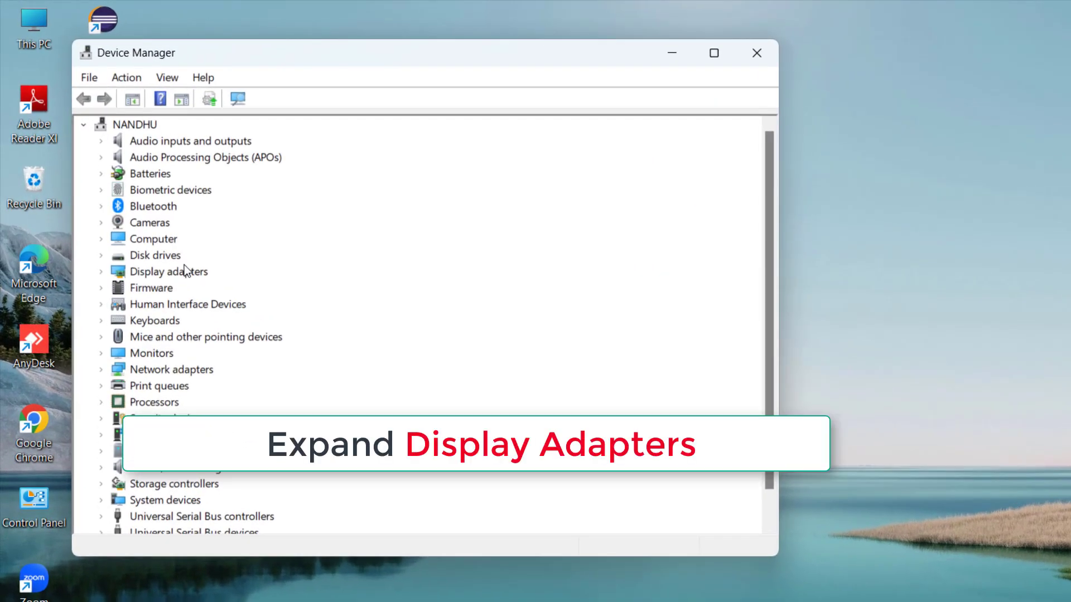
left_click(176, 257)
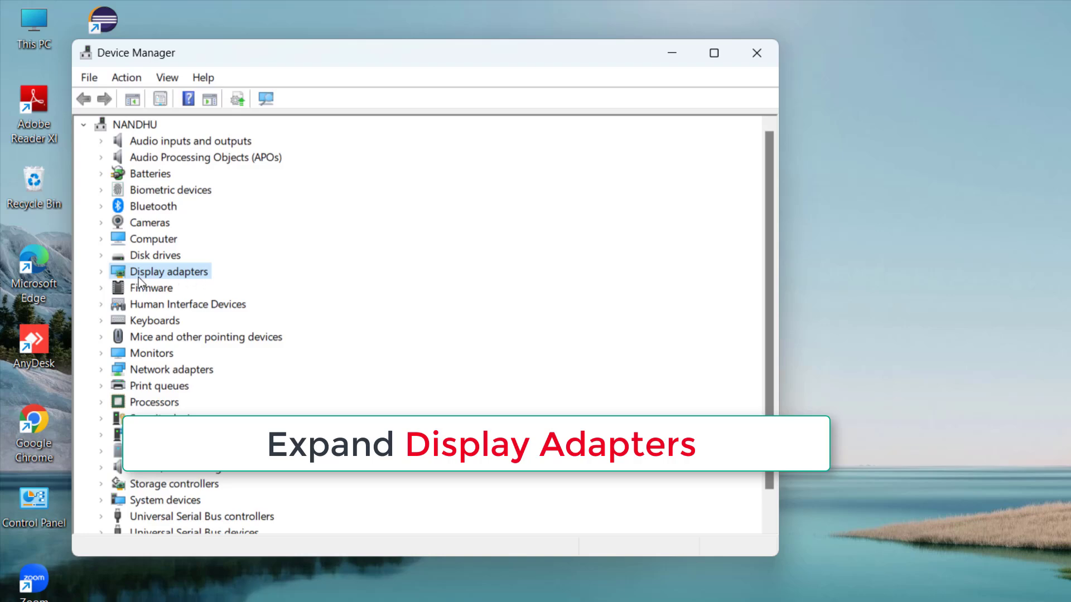
left_click(101, 272)
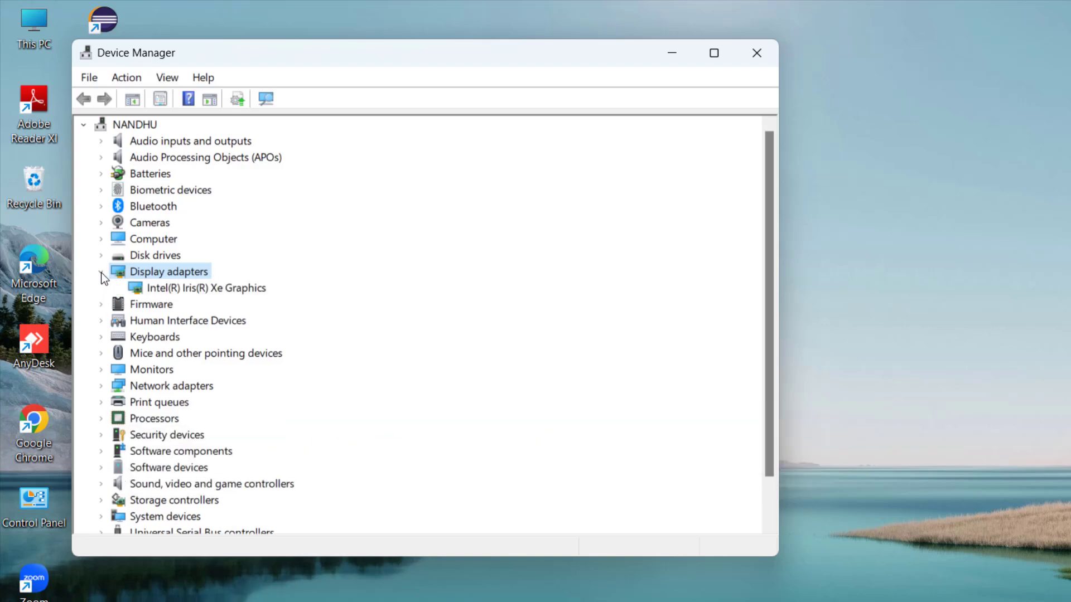
Step: Update the Intel(R) Iris(R) Xe Graphics driver by installing the Intel(R) Iris(R) Xe Graphics model from the list of drivers available on the computer
left_click(175, 289)
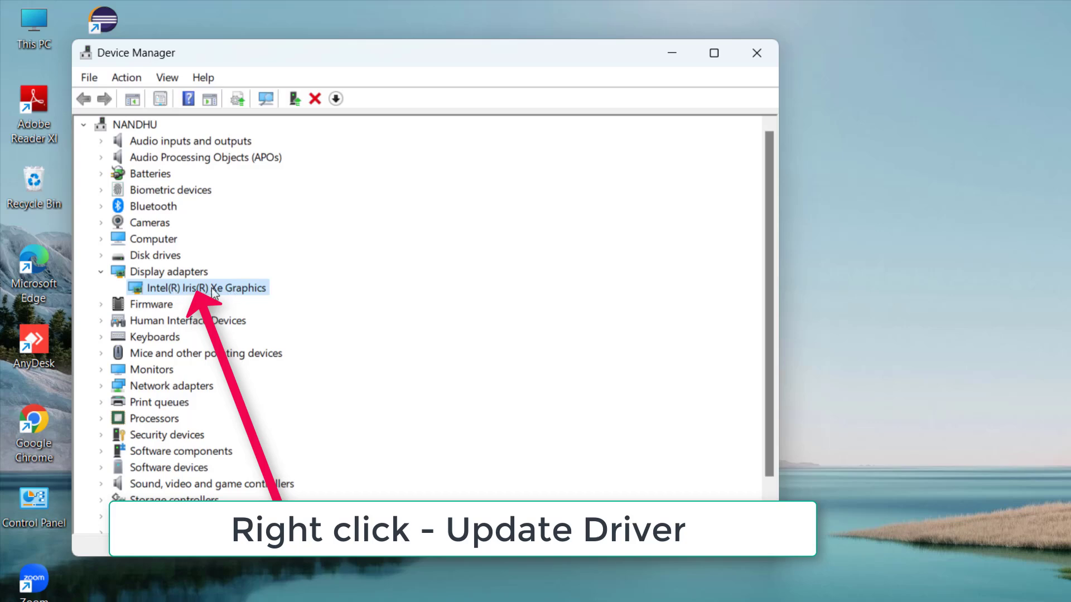
right_click(212, 290)
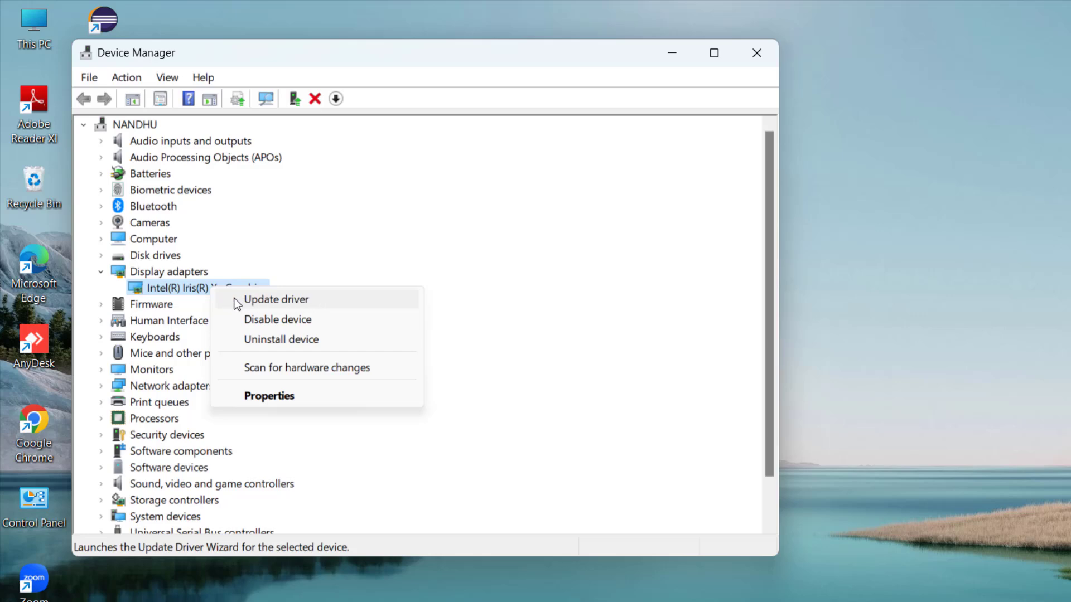
left_click(297, 299)
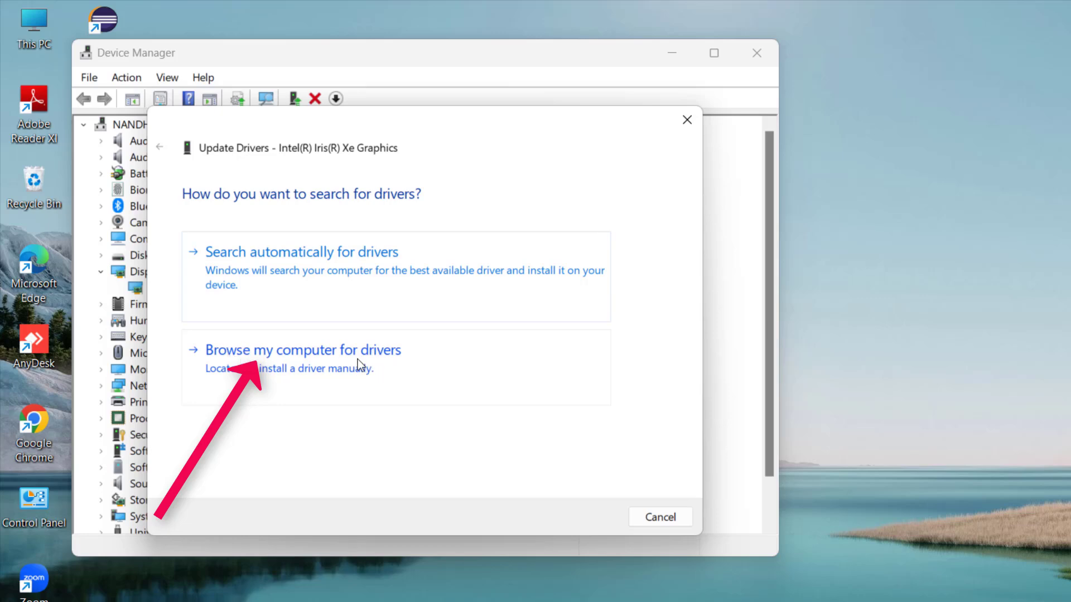
left_click(310, 350)
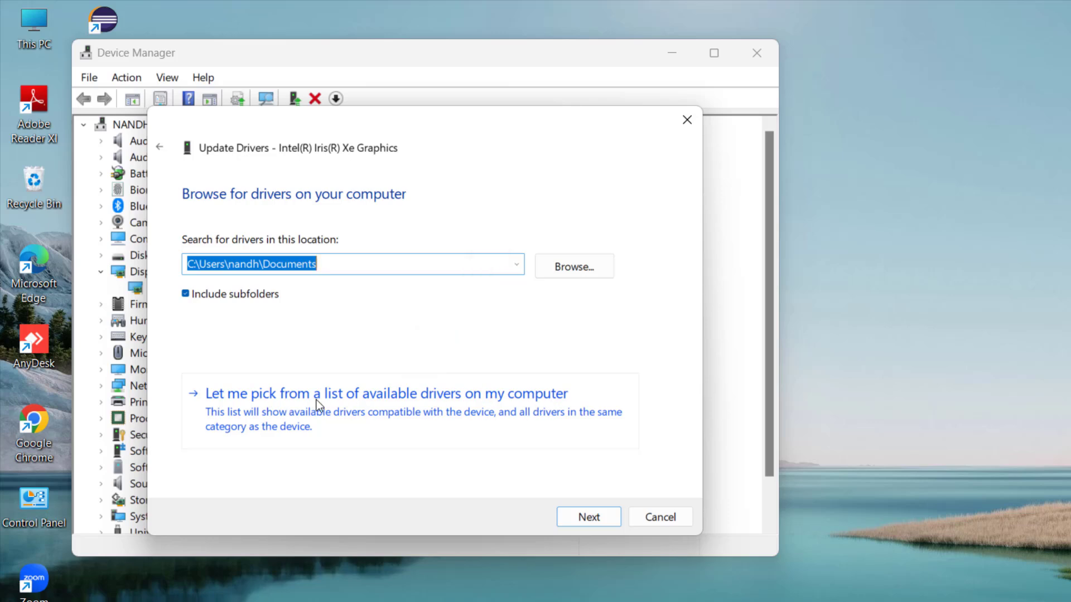
left_click(418, 409)
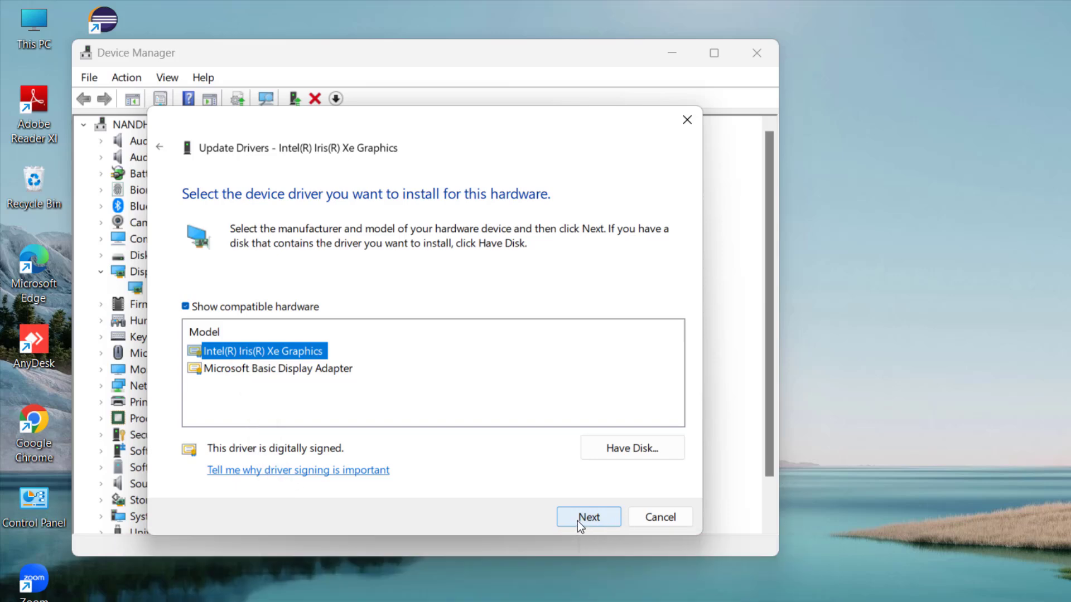
left_click(600, 519)
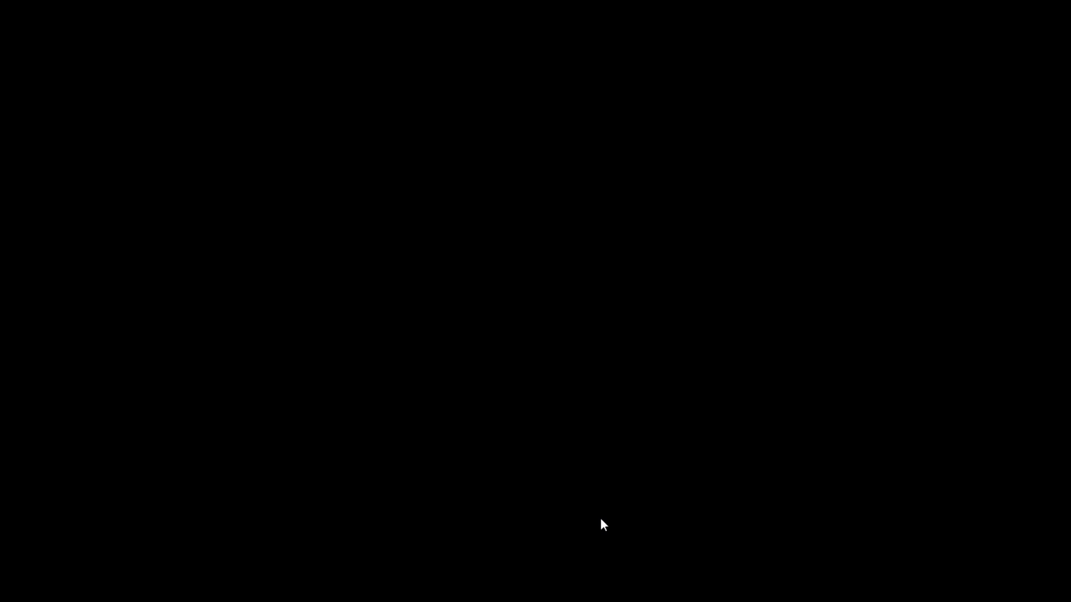